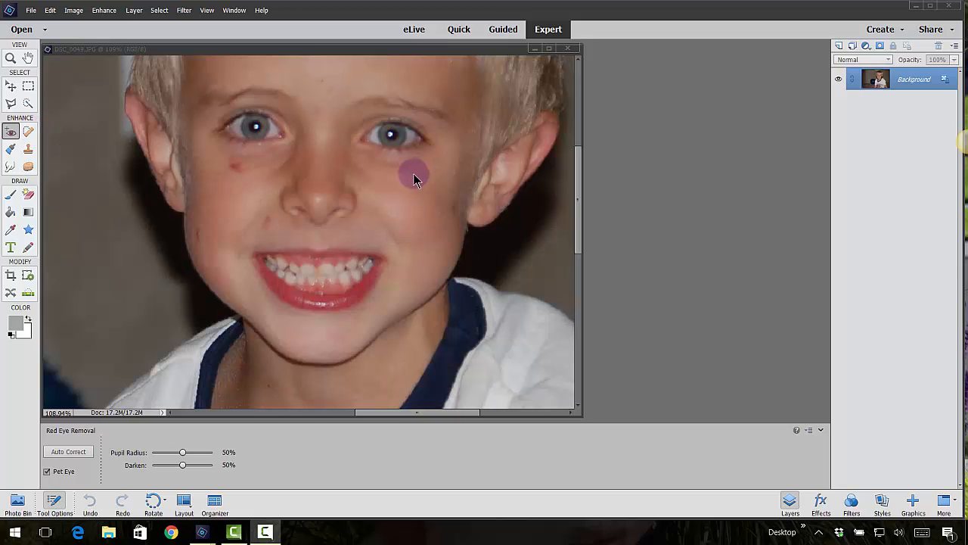
Set up the Spot Healing Brush with Proximity Match at a size of 33 px for retouching the face.
{"action": "scroll", "coordinate": [428, 235], "scroll_direction": "down", "scroll_amount": 2}
{"action": "scroll", "coordinate": [437, 181], "scroll_direction": "down", "scroll_amount": 2}
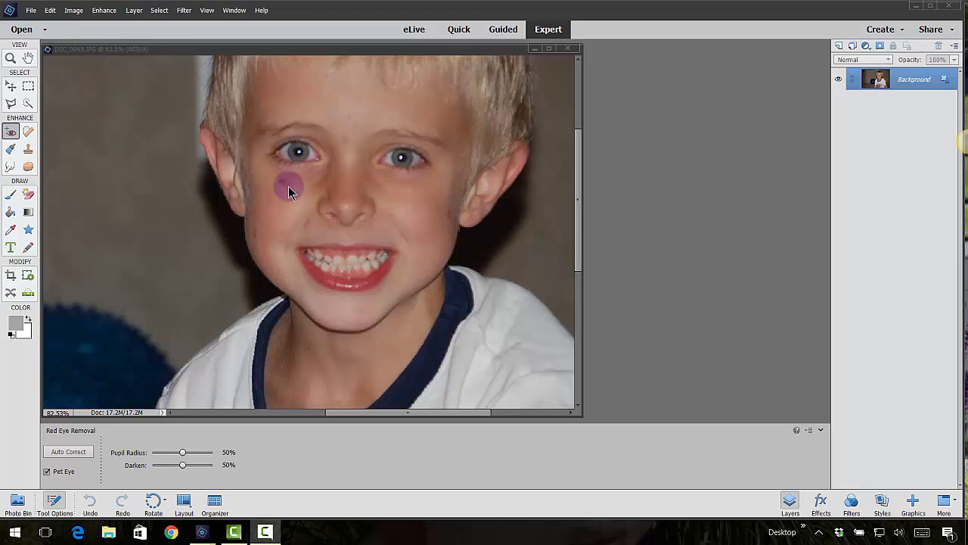
{"action": "scroll", "coordinate": [285, 184], "scroll_direction": "up", "scroll_amount": 3}
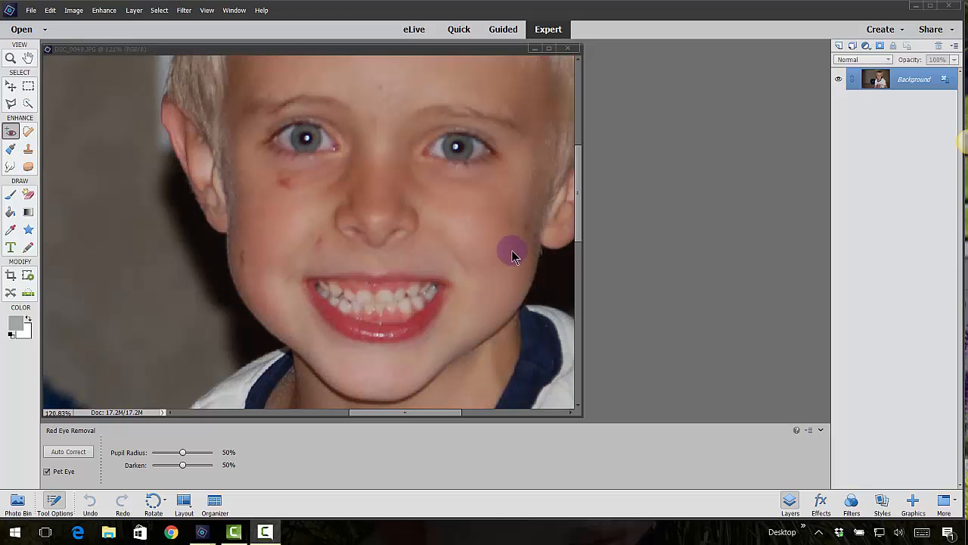
{"action": "left_click", "coordinate": [28, 134]}
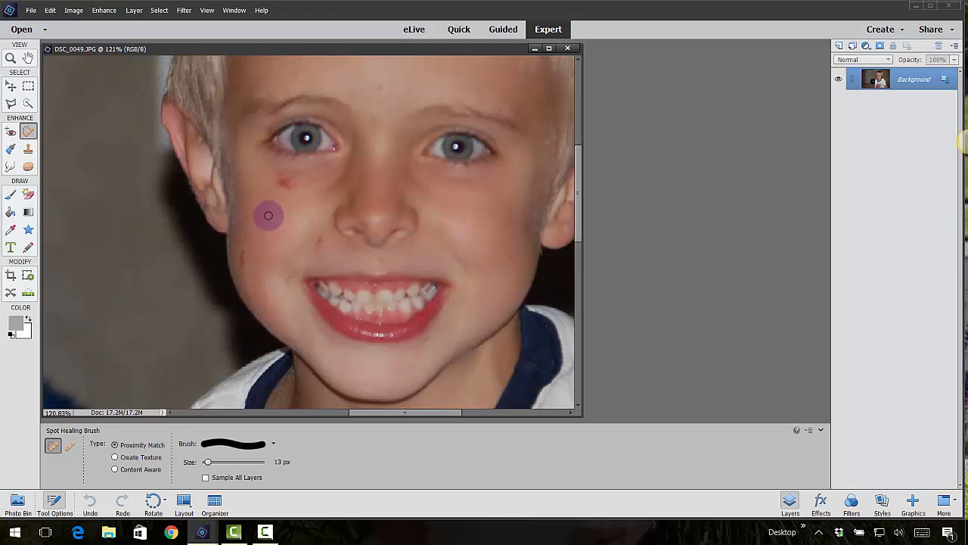
{"action": "key", "text": "bracketright"}
{"action": "key", "text": "bracketright"}
{"action": "key", "text": "bracketright"}
{"action": "key", "text": "bracketright"}
{"action": "key", "text": "bracketright"}
{"action": "key", "text": "bracketright"}
{"action": "key", "text": "bracketright"}
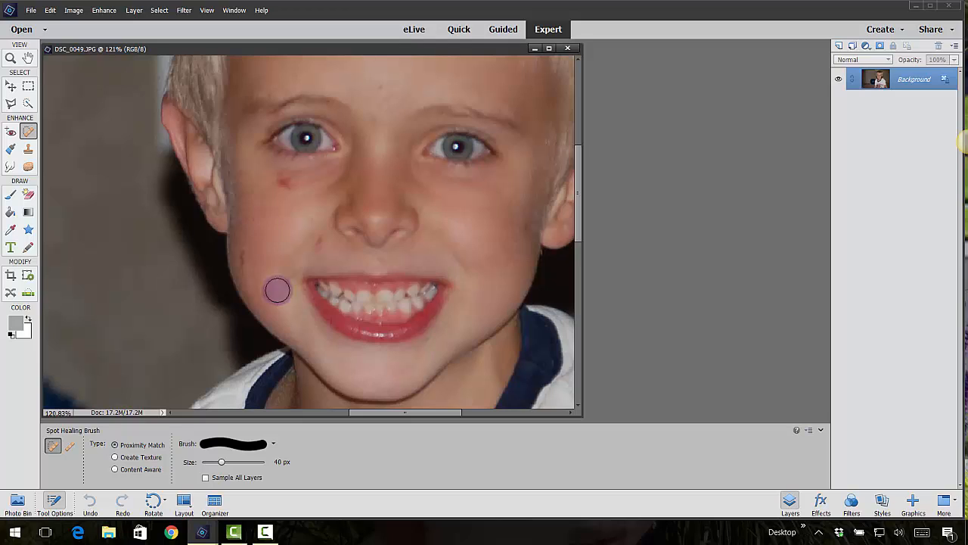
{"action": "left_click_drag", "start_coordinate": [223, 467], "coordinate": [219, 469]}
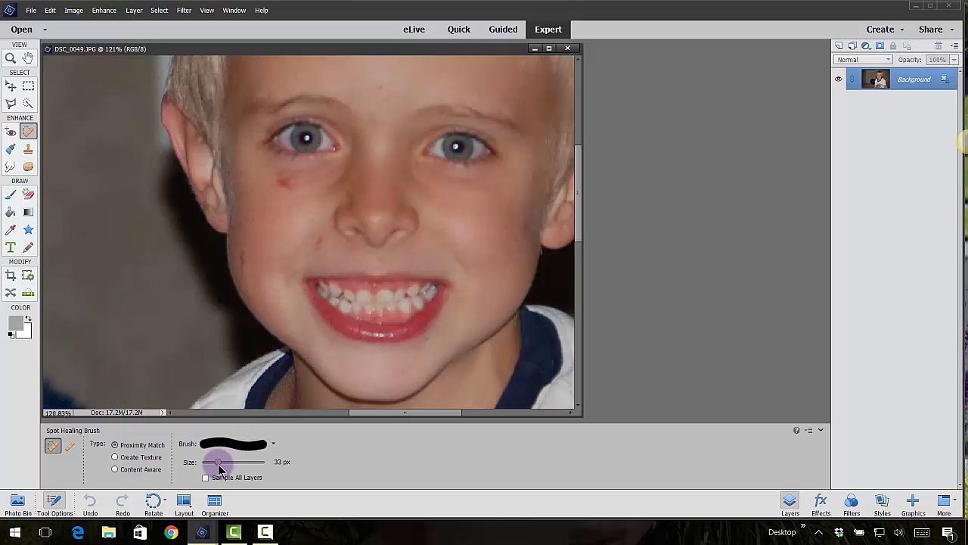
{"action": "left_click", "coordinate": [249, 253]}
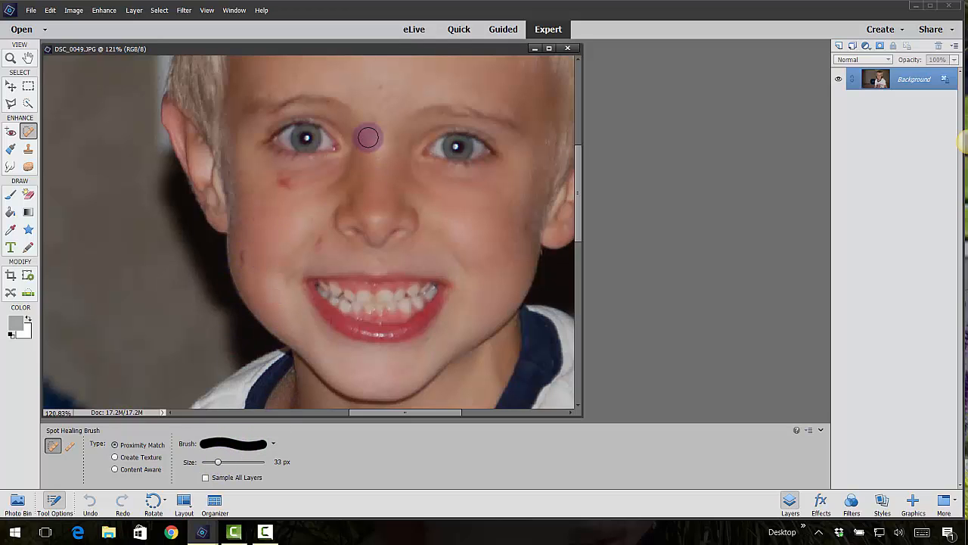
Duplicate the Background layer as "Background copy".
{"action": "right_click", "coordinate": [917, 82]}
{"action": "left_click", "coordinate": [908, 101]}
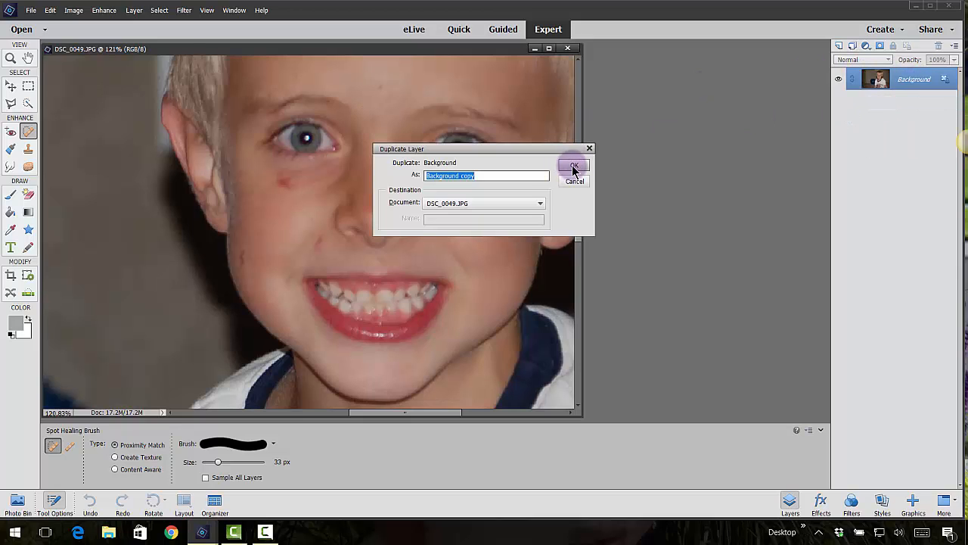
{"action": "left_click", "coordinate": [573, 165]}
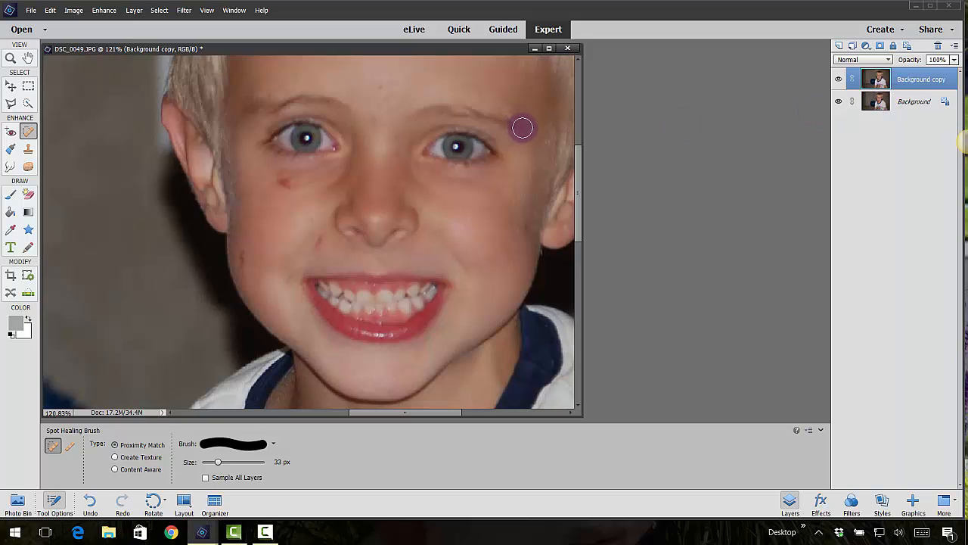
Heal the blemishes on the boy's cheeks and under his eye, reducing the brush to 20 px, and compare the copy with the original.
{"action": "left_click", "coordinate": [317, 242]}
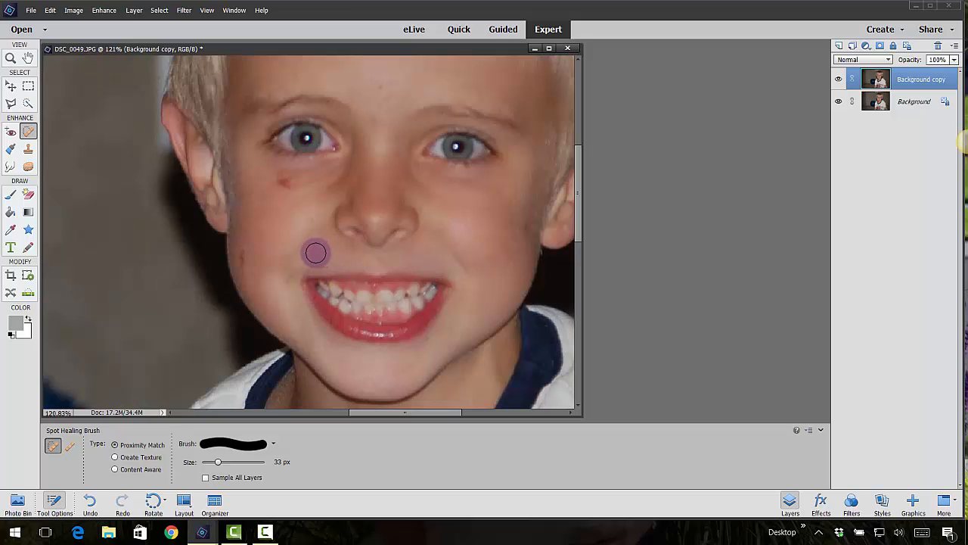
{"action": "left_click", "coordinate": [242, 255]}
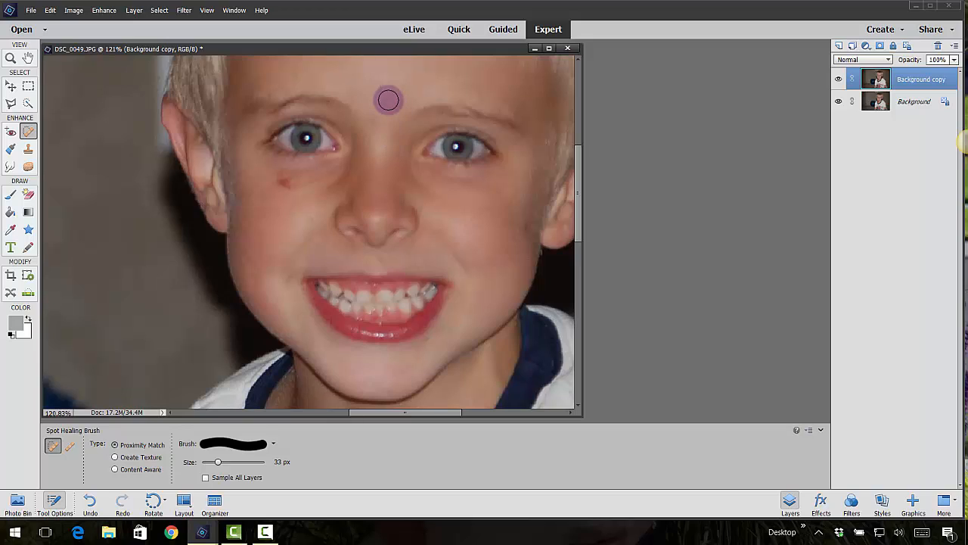
{"action": "key", "text": "bracketleft"}
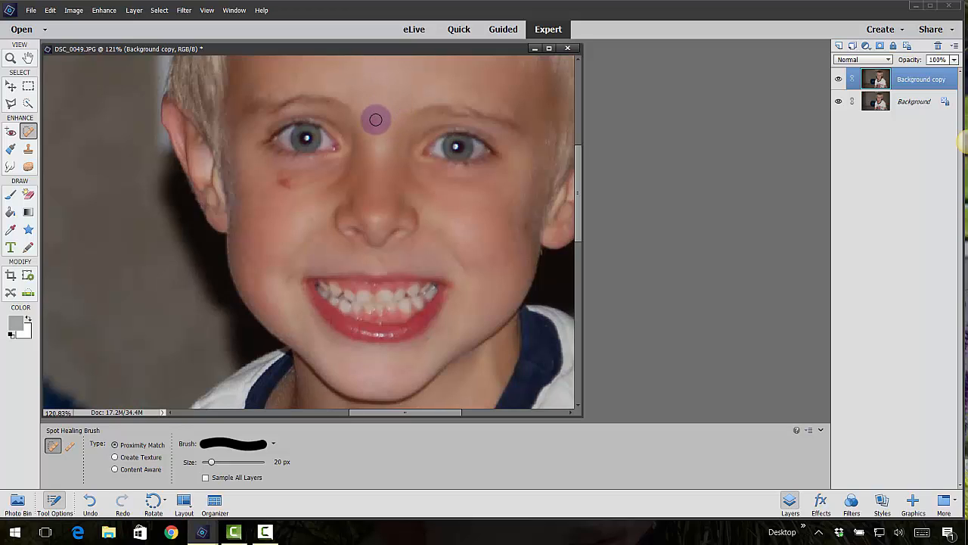
{"action": "left_click_drag", "start_coordinate": [526, 226], "coordinate": [516, 261]}
{"action": "mouse_move", "coordinate": [283, 183]}
{"action": "left_mouse_down"}
{"action": "mouse_move", "coordinate": [296, 208]}
{"action": "mouse_move", "coordinate": [275, 175]}
{"action": "mouse_move", "coordinate": [289, 179]}
{"action": "mouse_move", "coordinate": [262, 203]}
{"action": "mouse_move", "coordinate": [281, 176]}
{"action": "mouse_move", "coordinate": [292, 211]}
{"action": "mouse_move", "coordinate": [292, 186]}
{"action": "mouse_move", "coordinate": [268, 193]}
{"action": "mouse_move", "coordinate": [293, 213]}
{"action": "mouse_move", "coordinate": [255, 191]}
{"action": "mouse_move", "coordinate": [251, 161]}
{"action": "left_mouse_up"}
{"action": "left_click", "coordinate": [292, 187]}
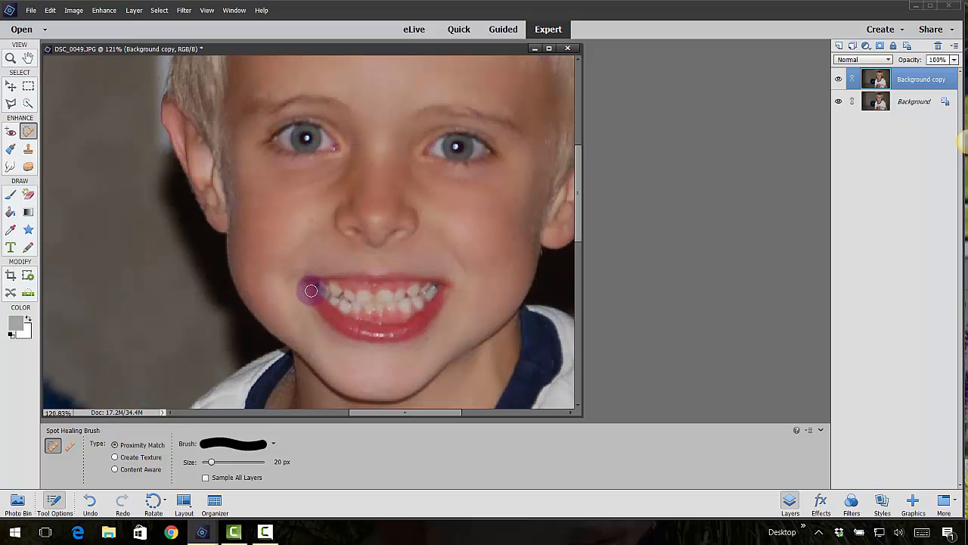
{"action": "left_click", "coordinate": [380, 260]}
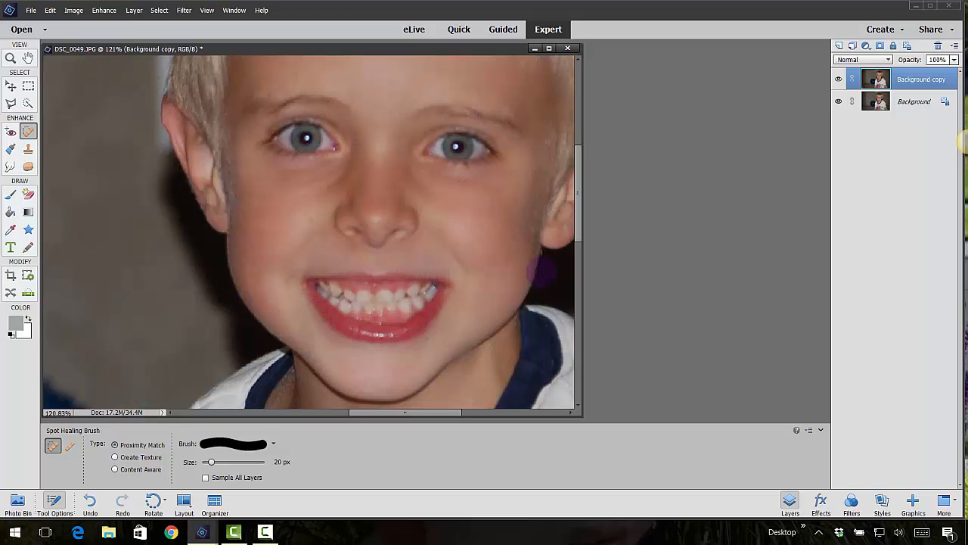
{"action": "left_click", "coordinate": [838, 80]}
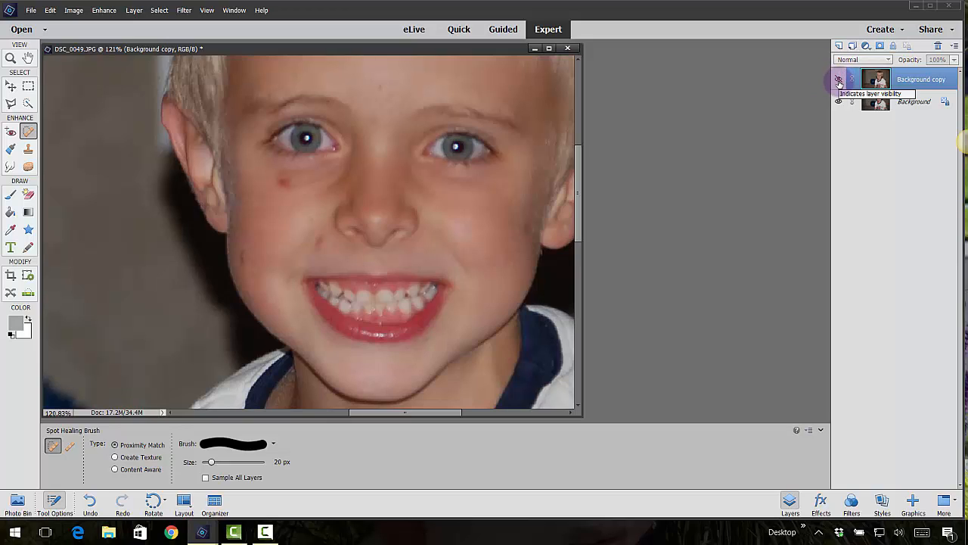
{"action": "left_click", "coordinate": [838, 80]}
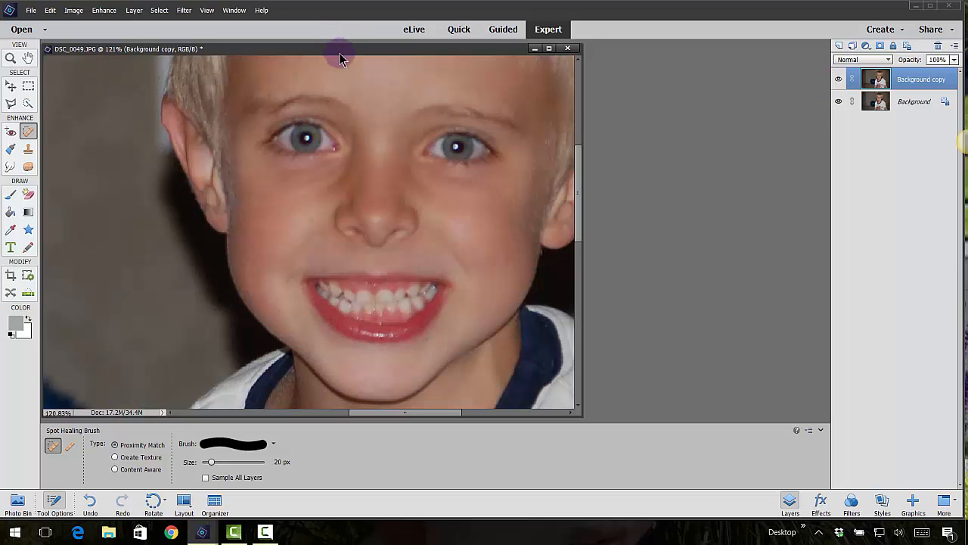
Shift the portrait's document window slightly and open the beach group photo _DSC0135.
{"action": "mouse_move", "coordinate": [340, 59]}
{"action": "left_mouse_down"}
{"action": "mouse_move", "coordinate": [383, 98]}
{"action": "mouse_move", "coordinate": [359, 61]}
{"action": "left_mouse_up"}
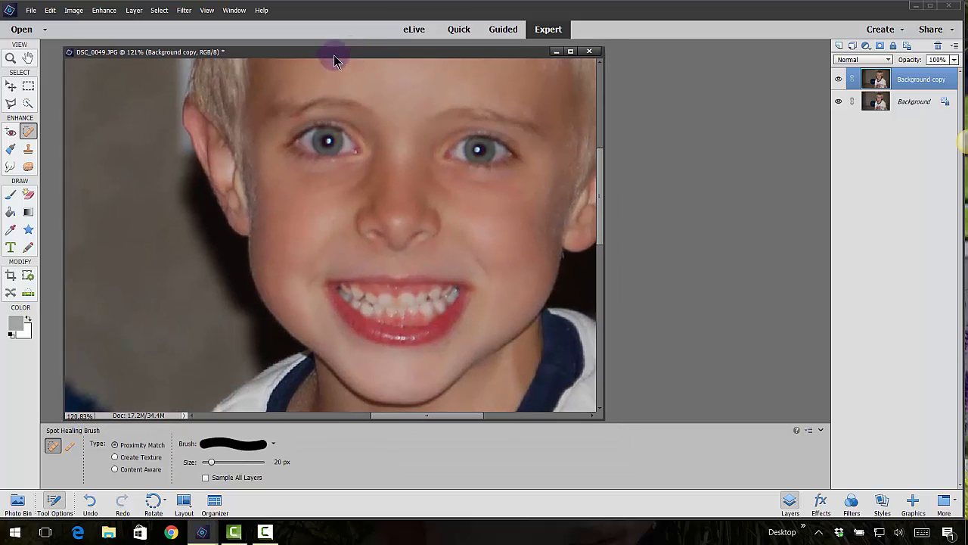
{"action": "left_click", "coordinate": [31, 9]}
{"action": "left_click", "coordinate": [37, 34]}
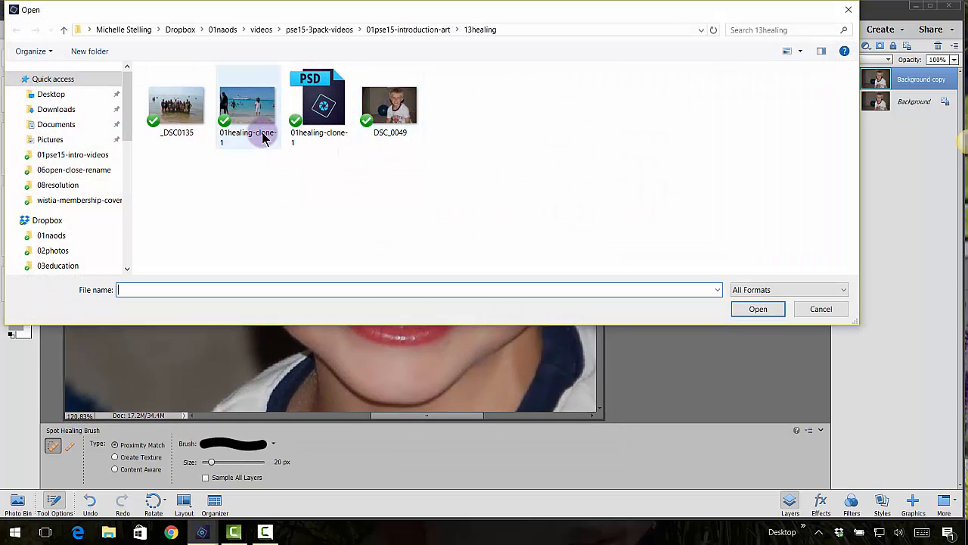
{"action": "left_click", "coordinate": [175, 106]}
{"action": "left_click", "coordinate": [757, 310]}
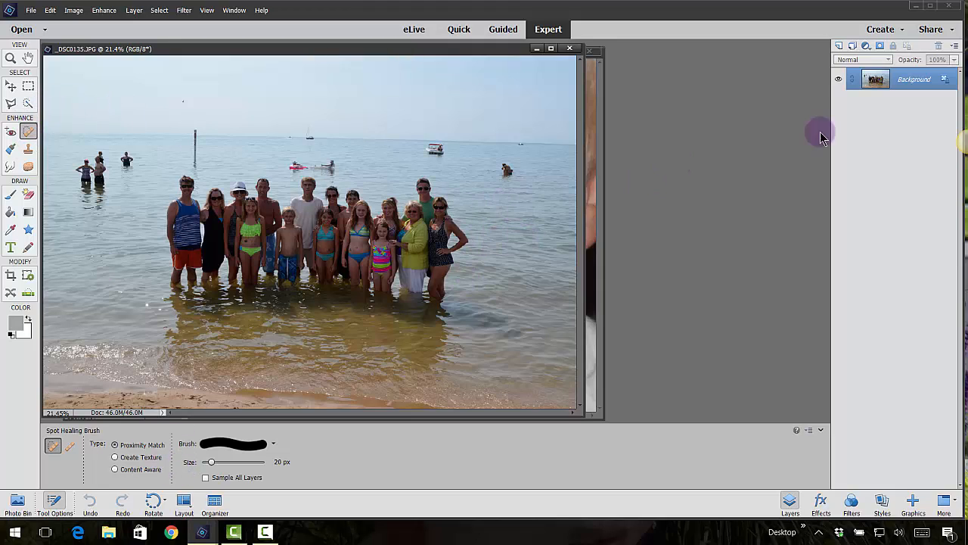
Duplicate the beach group photo's Background layer under the name "Background copy".
{"action": "right_click", "coordinate": [913, 78]}
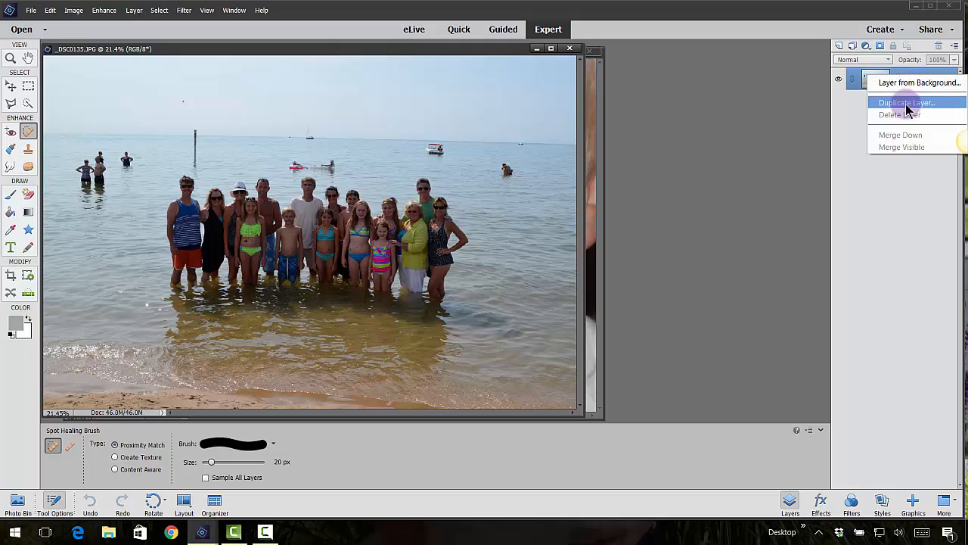
{"action": "left_click", "coordinate": [907, 104]}
{"action": "left_click", "coordinate": [564, 167]}
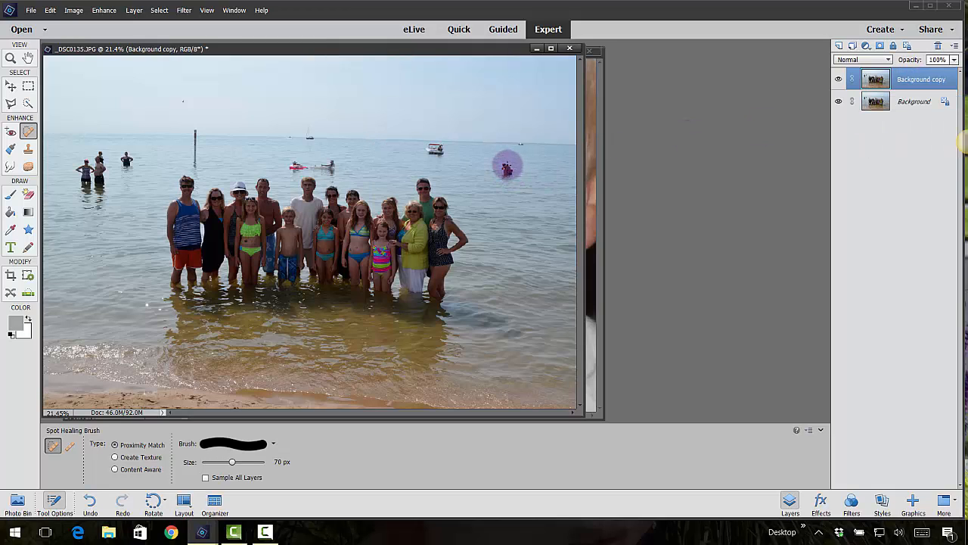
Remove the lone swimmer, the boat and the floating craft behind the group with the Spot Healing Brush at 175 px.
{"action": "mouse_move", "coordinate": [507, 166]}
{"action": "left_mouse_down"}
{"action": "mouse_move", "coordinate": [499, 165]}
{"action": "mouse_move", "coordinate": [505, 171]}
{"action": "left_mouse_up"}
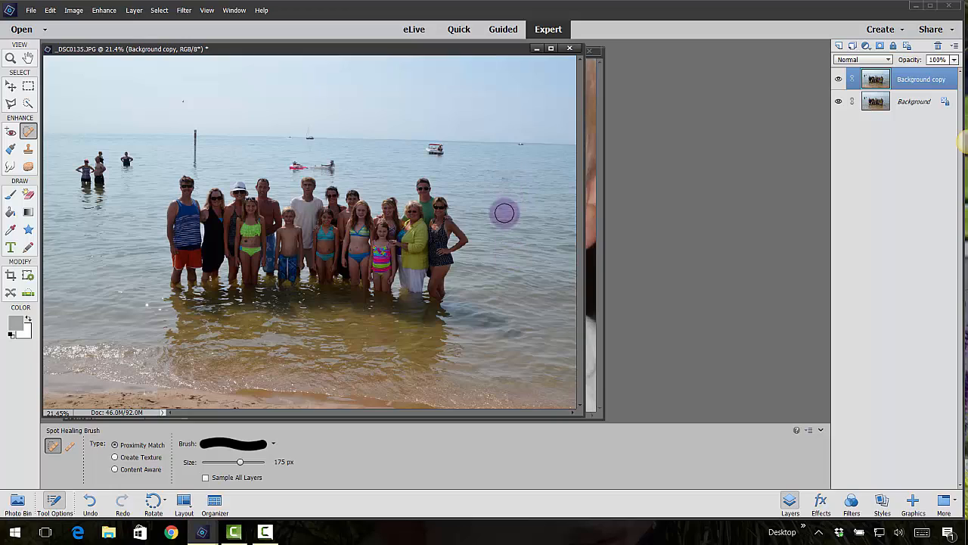
{"action": "left_click_drag", "start_coordinate": [435, 150], "coordinate": [433, 148]}
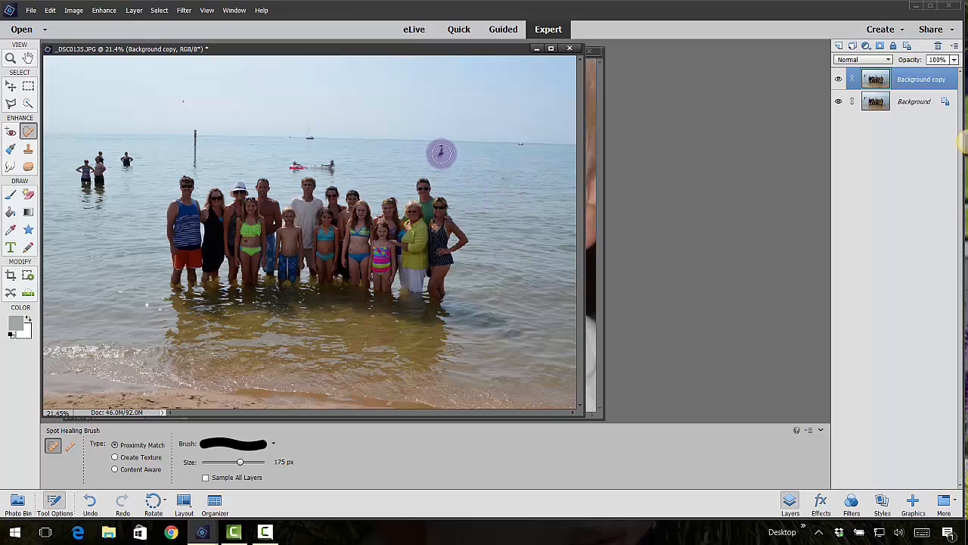
{"action": "left_click", "coordinate": [503, 179]}
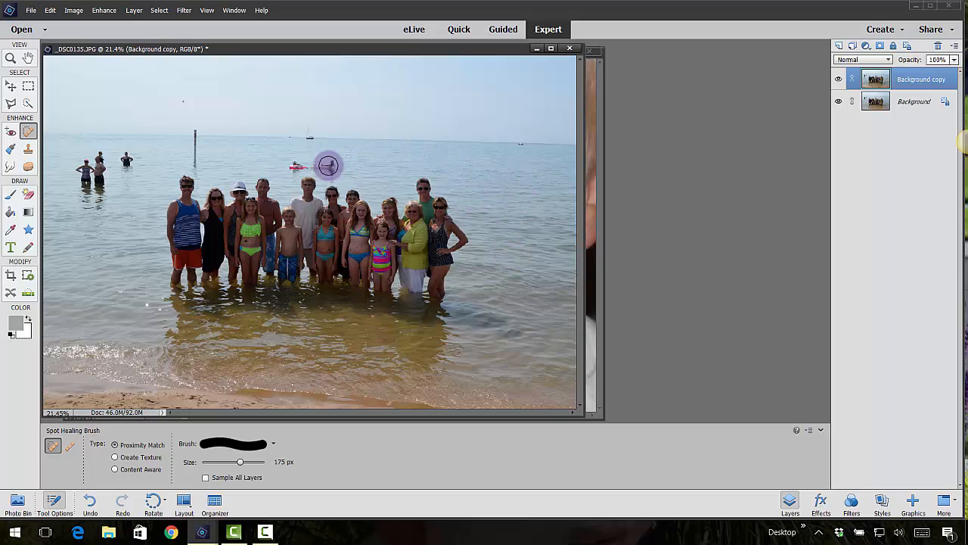
{"action": "left_click_drag", "start_coordinate": [313, 164], "coordinate": [292, 164]}
{"action": "left_click", "coordinate": [310, 161]}
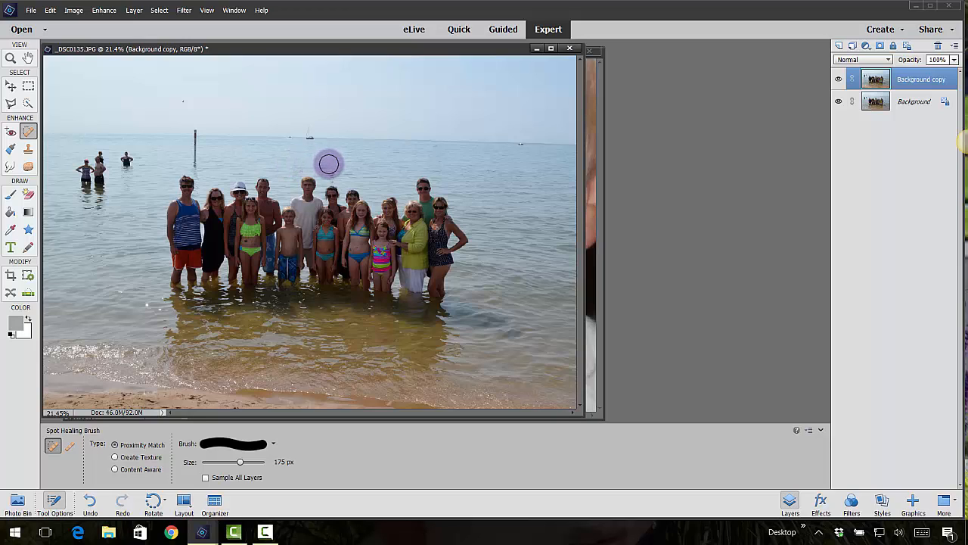
{"action": "left_click", "coordinate": [329, 166]}
Paint out the bathers standing in the water left of the group, including their reflections, with the Spot Healing Brush.
{"action": "left_click", "coordinate": [127, 158]}
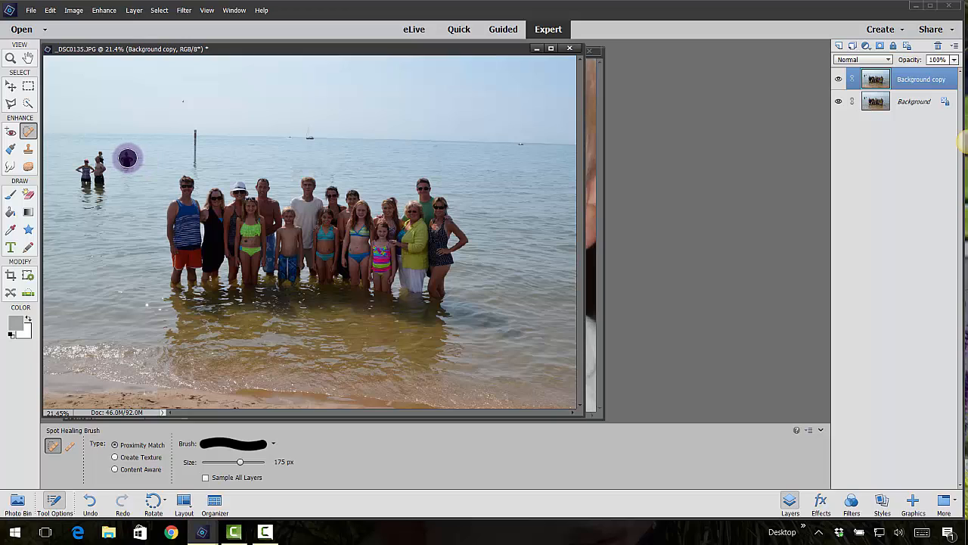
{"action": "left_click", "coordinate": [127, 169]}
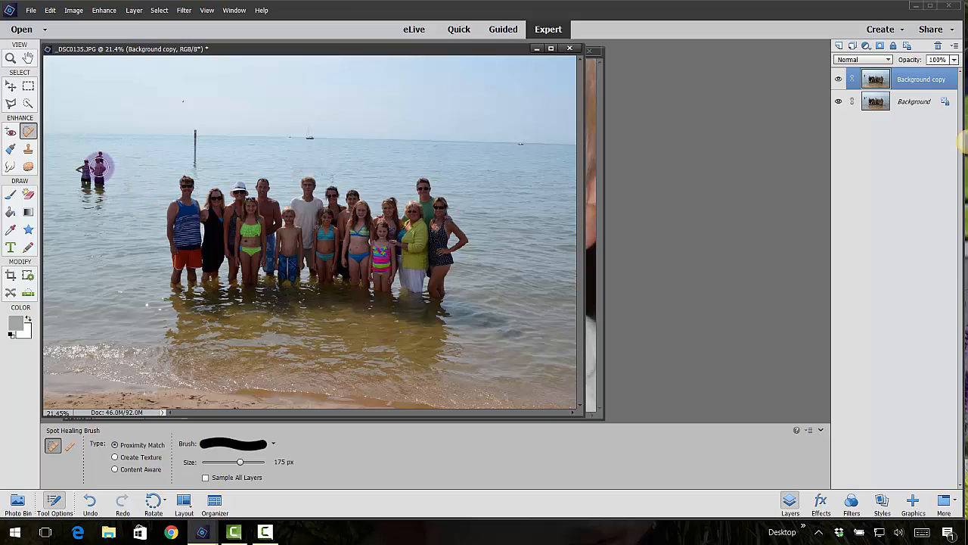
{"action": "mouse_move", "coordinate": [97, 156]}
{"action": "left_mouse_down"}
{"action": "mouse_move", "coordinate": [100, 186]}
{"action": "mouse_move", "coordinate": [83, 165]}
{"action": "mouse_move", "coordinate": [95, 199]}
{"action": "left_mouse_up"}
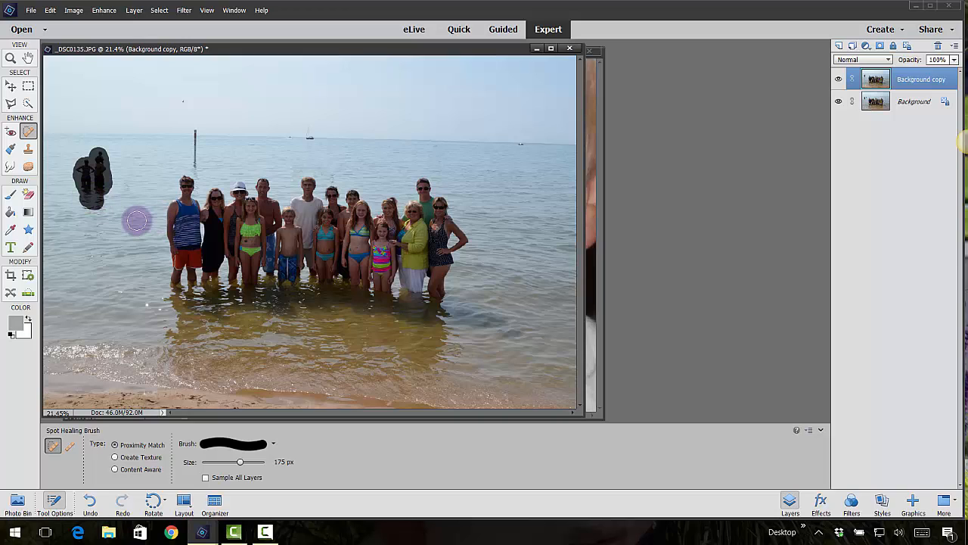
{"action": "left_click", "coordinate": [102, 210]}
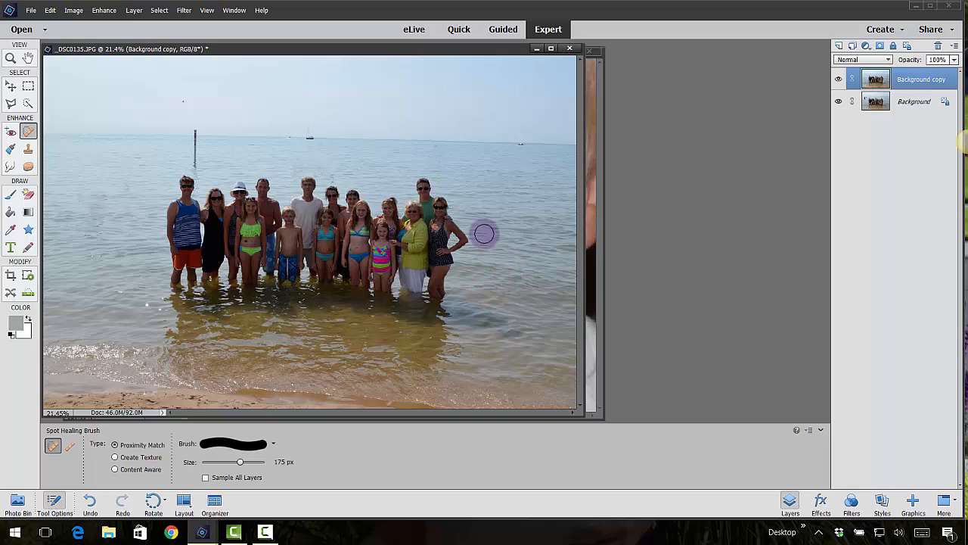
Compare the retouched beach copy with the original and heal the remaining traces in the water just above the group.
{"action": "left_click", "coordinate": [839, 80]}
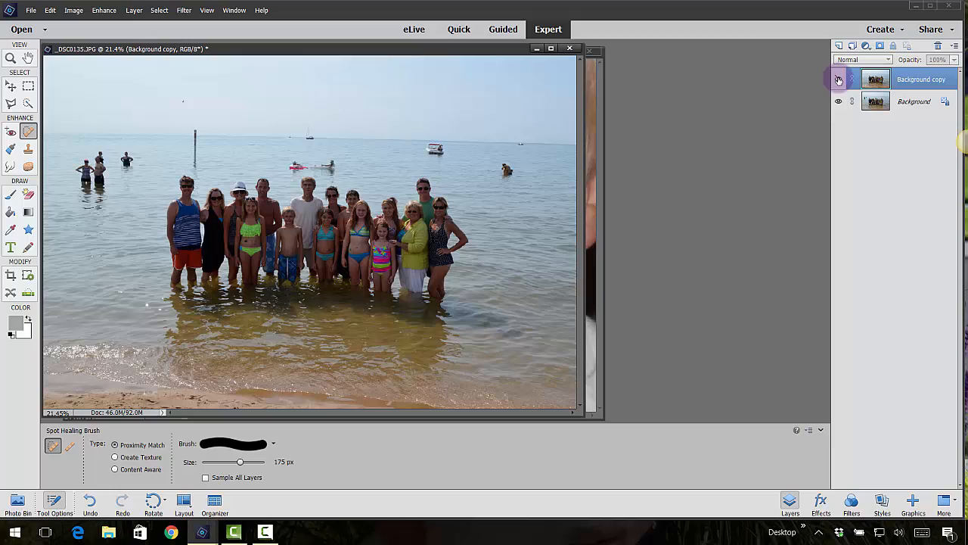
{"action": "left_click", "coordinate": [839, 80]}
{"action": "left_click", "coordinate": [839, 80]}
{"action": "left_click", "coordinate": [839, 80]}
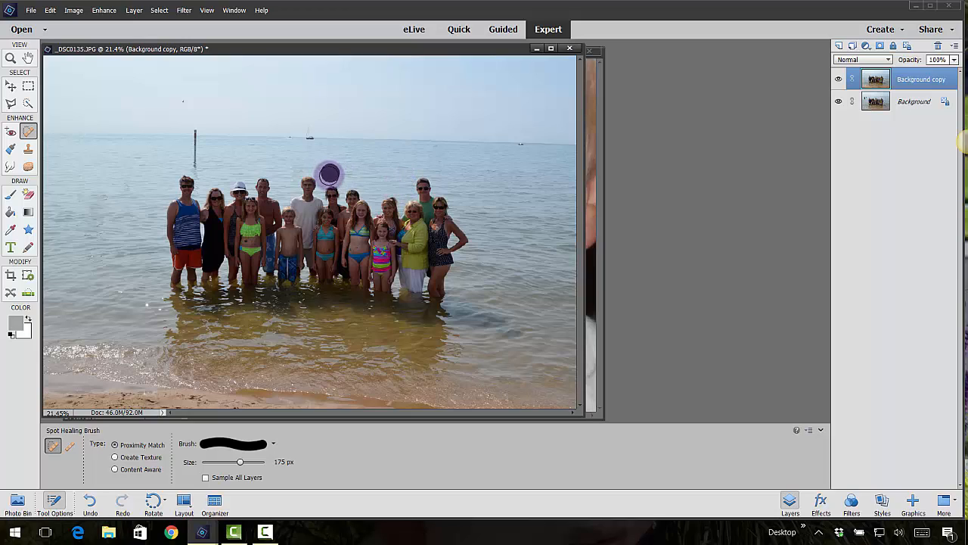
{"action": "left_click_drag", "start_coordinate": [291, 169], "coordinate": [309, 162]}
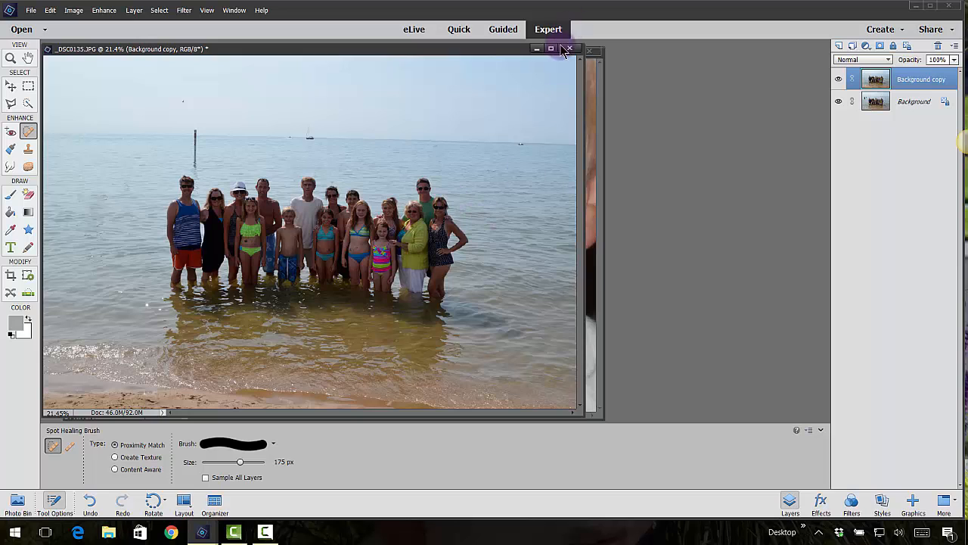
Open the cruise ship beach photo 01healing-clone-1.JPG.
{"action": "left_click", "coordinate": [31, 10]}
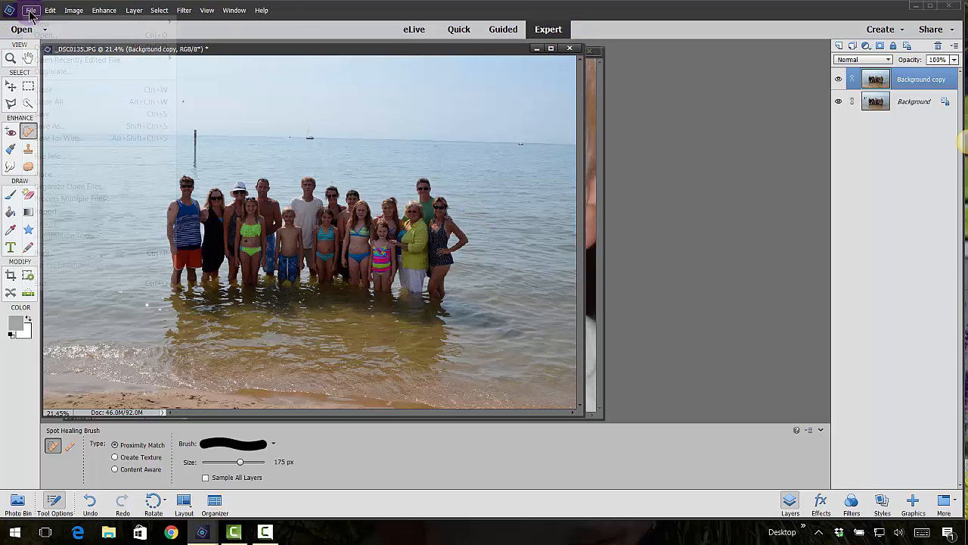
{"action": "left_click", "coordinate": [34, 32]}
{"action": "left_click", "coordinate": [247, 106]}
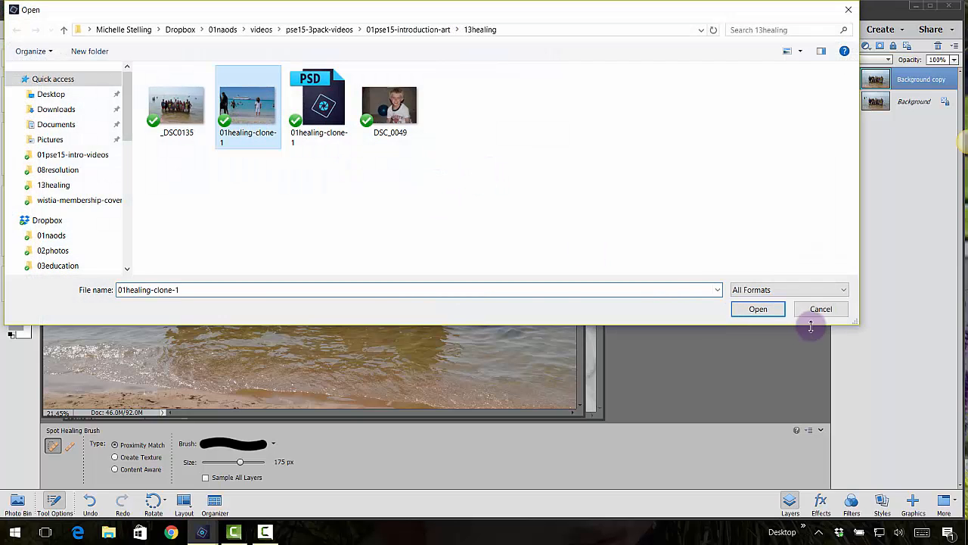
{"action": "left_click", "coordinate": [762, 308]}
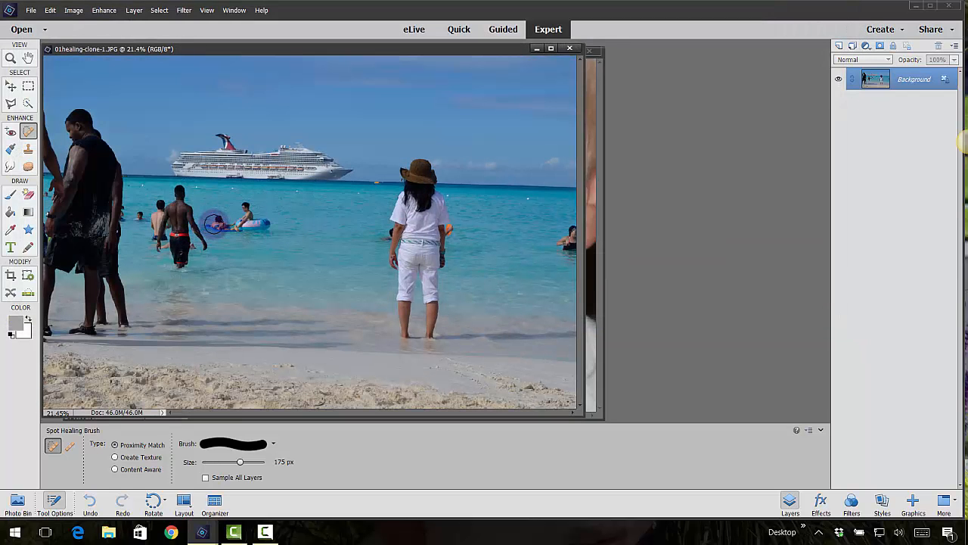
Remove the people on floats, the swimmer at the photo's right edge and the two wading men with the 175 px Spot Healing Brush.
{"action": "left_click_drag", "start_coordinate": [216, 223], "coordinate": [266, 227]}
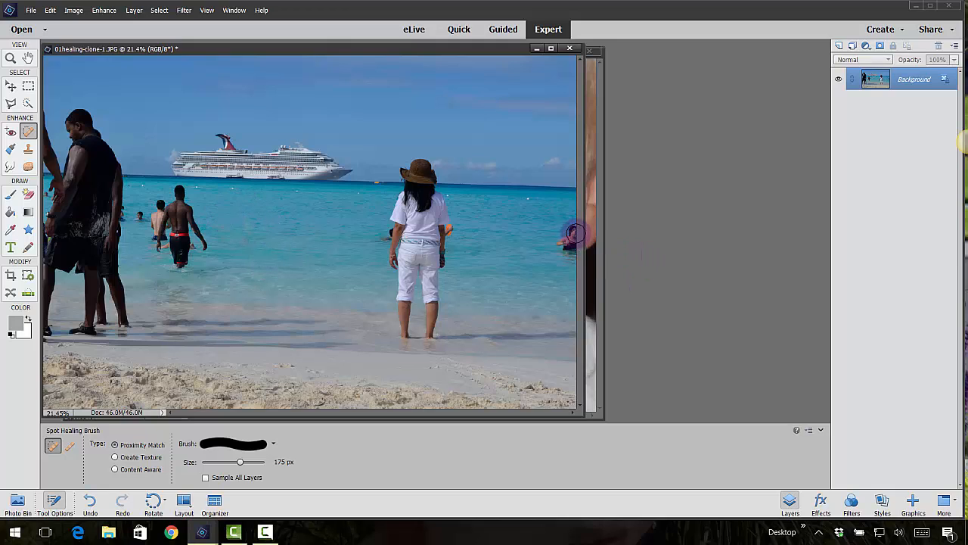
{"action": "left_click_drag", "start_coordinate": [575, 233], "coordinate": [566, 244]}
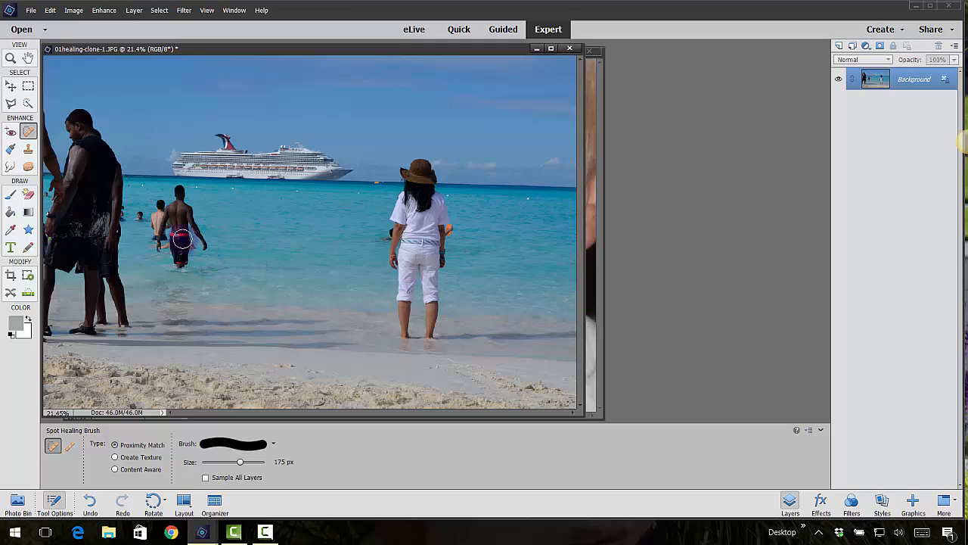
{"action": "mouse_move", "coordinate": [182, 239]}
{"action": "left_mouse_down"}
{"action": "mouse_move", "coordinate": [176, 194]}
{"action": "mouse_move", "coordinate": [175, 210]}
{"action": "mouse_move", "coordinate": [158, 205]}
{"action": "mouse_move", "coordinate": [160, 239]}
{"action": "mouse_move", "coordinate": [177, 242]}
{"action": "mouse_move", "coordinate": [183, 256]}
{"action": "mouse_move", "coordinate": [172, 236]}
{"action": "mouse_move", "coordinate": [163, 246]}
{"action": "mouse_move", "coordinate": [177, 257]}
{"action": "mouse_move", "coordinate": [177, 229]}
{"action": "mouse_move", "coordinate": [218, 266]}
{"action": "left_mouse_up"}
{"action": "left_click_drag", "start_coordinate": [188, 217], "coordinate": [180, 190]}
{"action": "mouse_move", "coordinate": [180, 230]}
{"action": "left_mouse_down"}
{"action": "mouse_move", "coordinate": [156, 219]}
{"action": "mouse_move", "coordinate": [159, 243]}
{"action": "left_mouse_up"}
{"action": "left_click", "coordinate": [158, 246]}
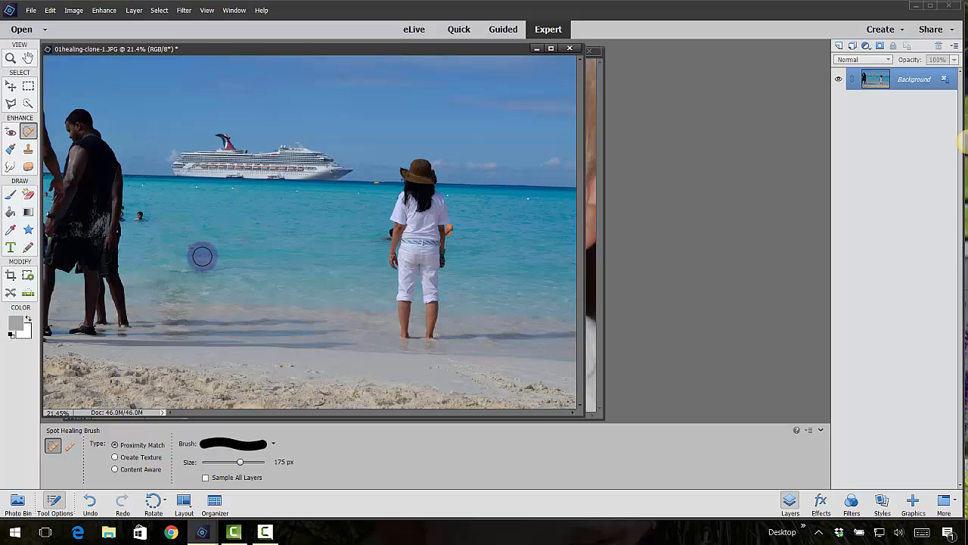